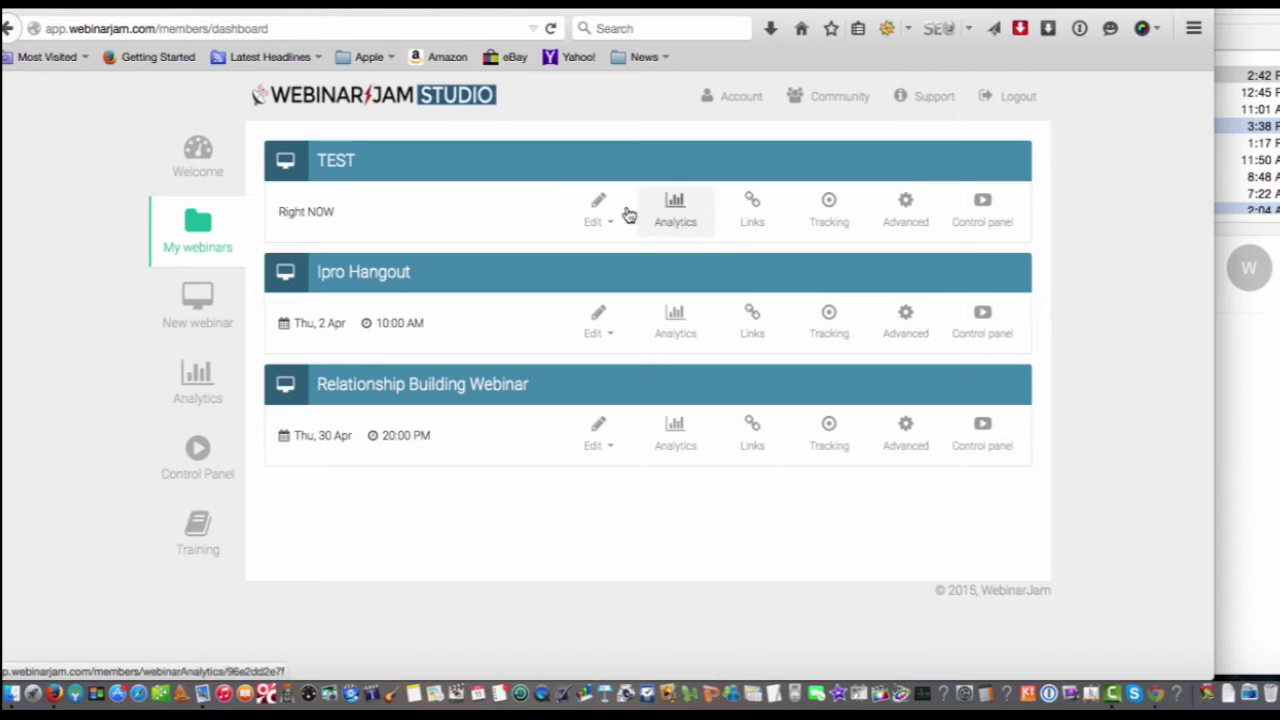
- Copy the TEST webinar's live room link from its Links, then start a new blank browser tab
click(752, 207)
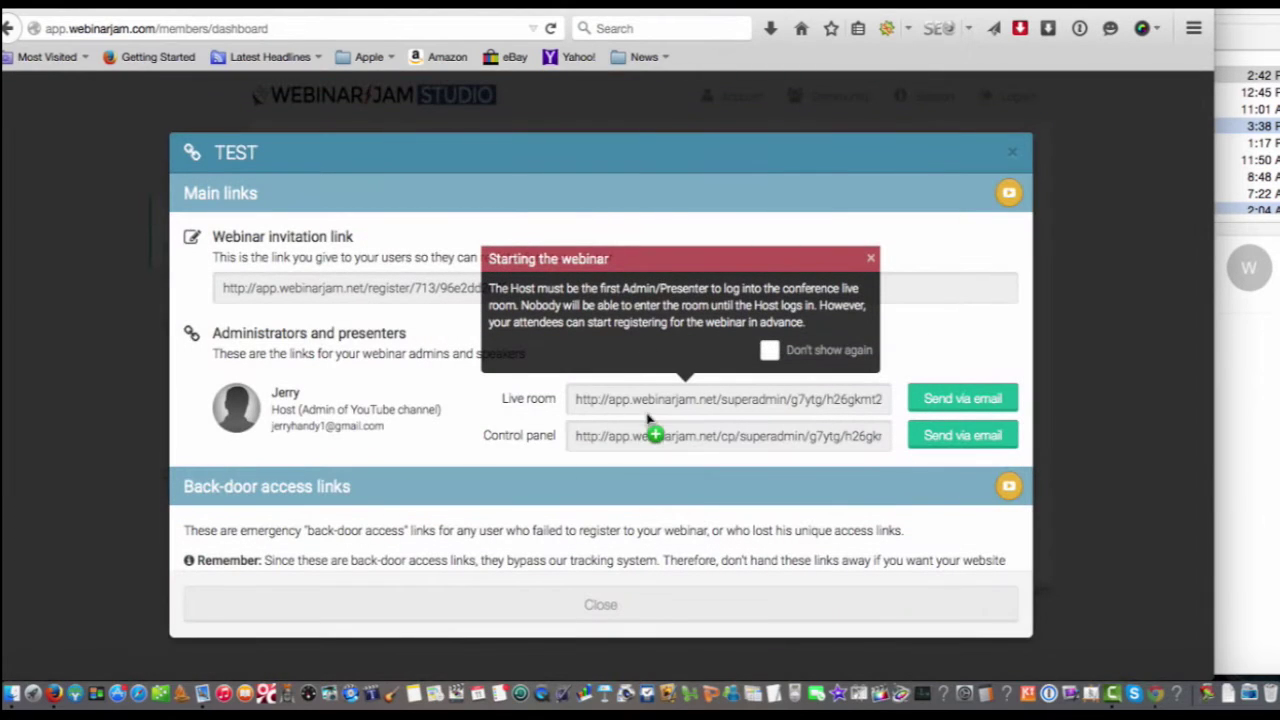
click(603, 400)
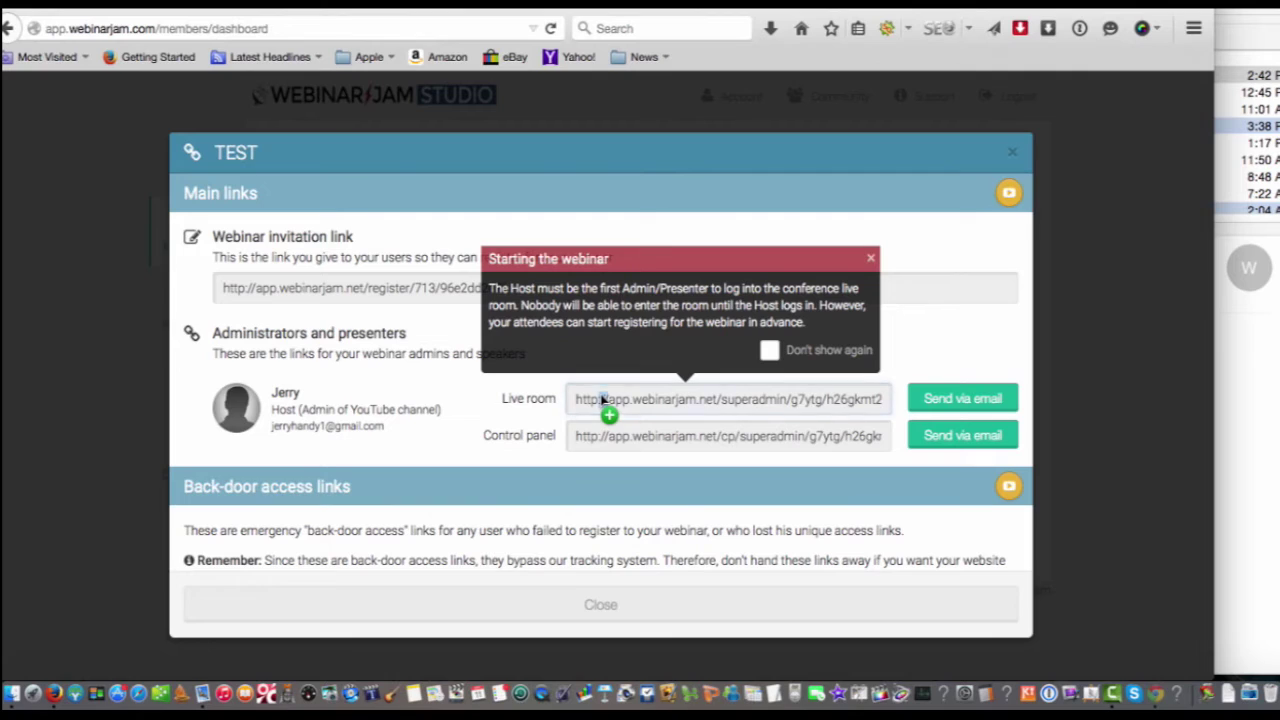
click(1018, 158)
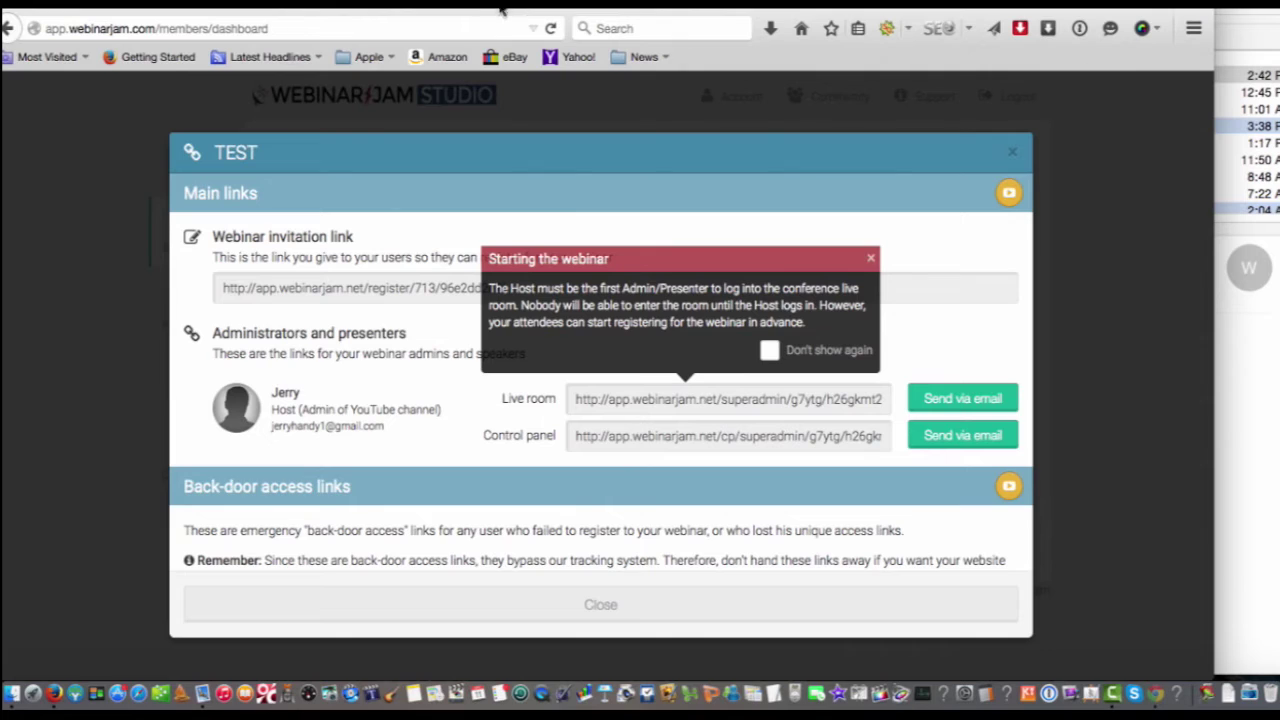
click(414, 8)
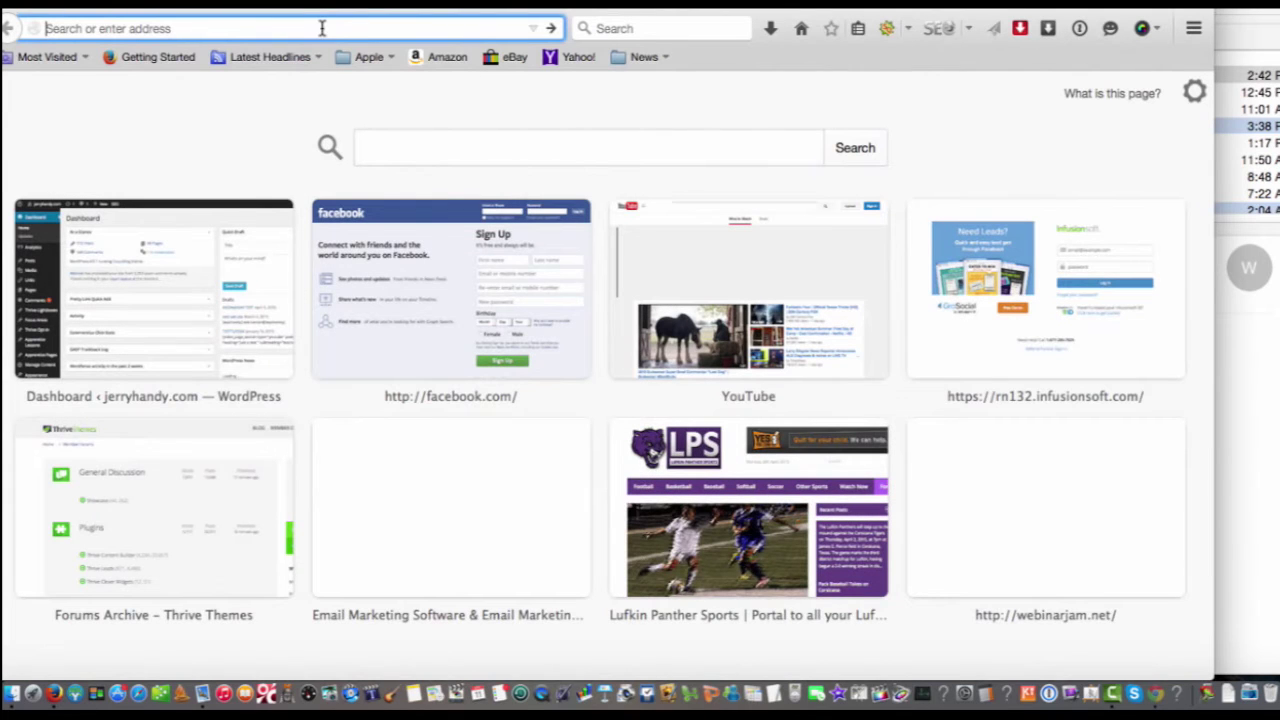
- Load the pasted live room link and launch a Hangout On Air named 'Test Webinar'
key(super+v)
key(Return)
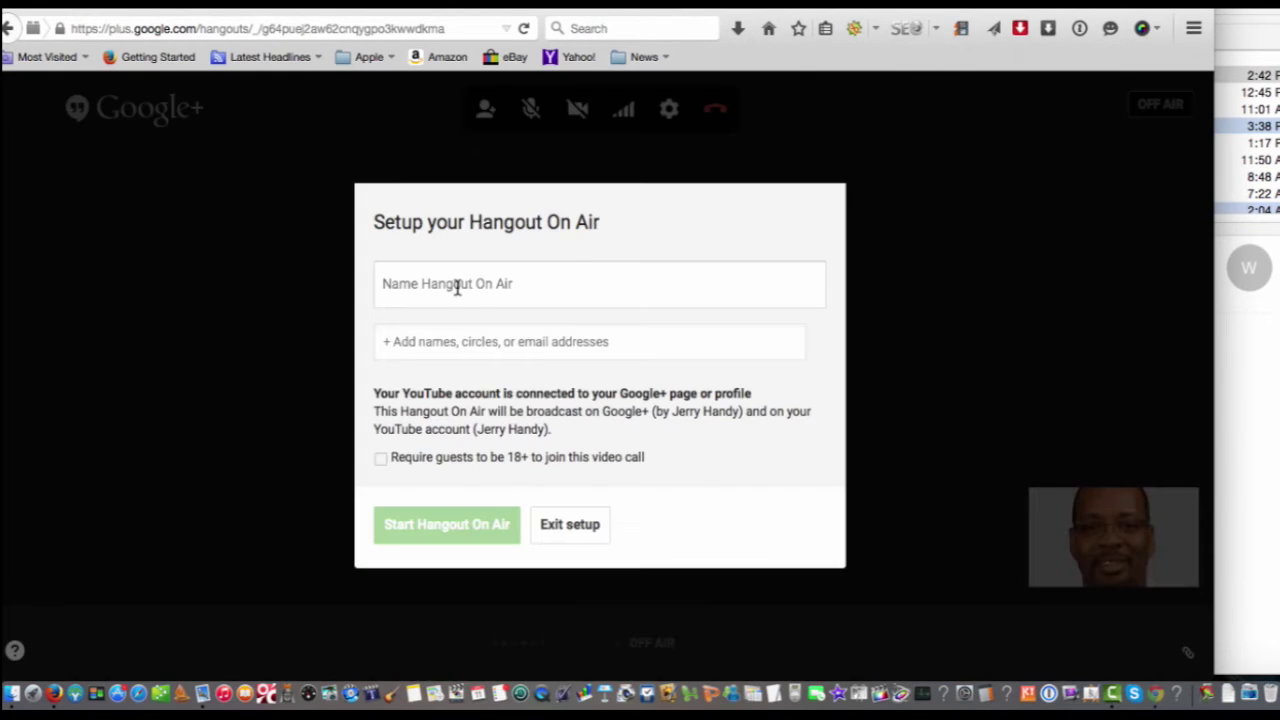
text(TE)
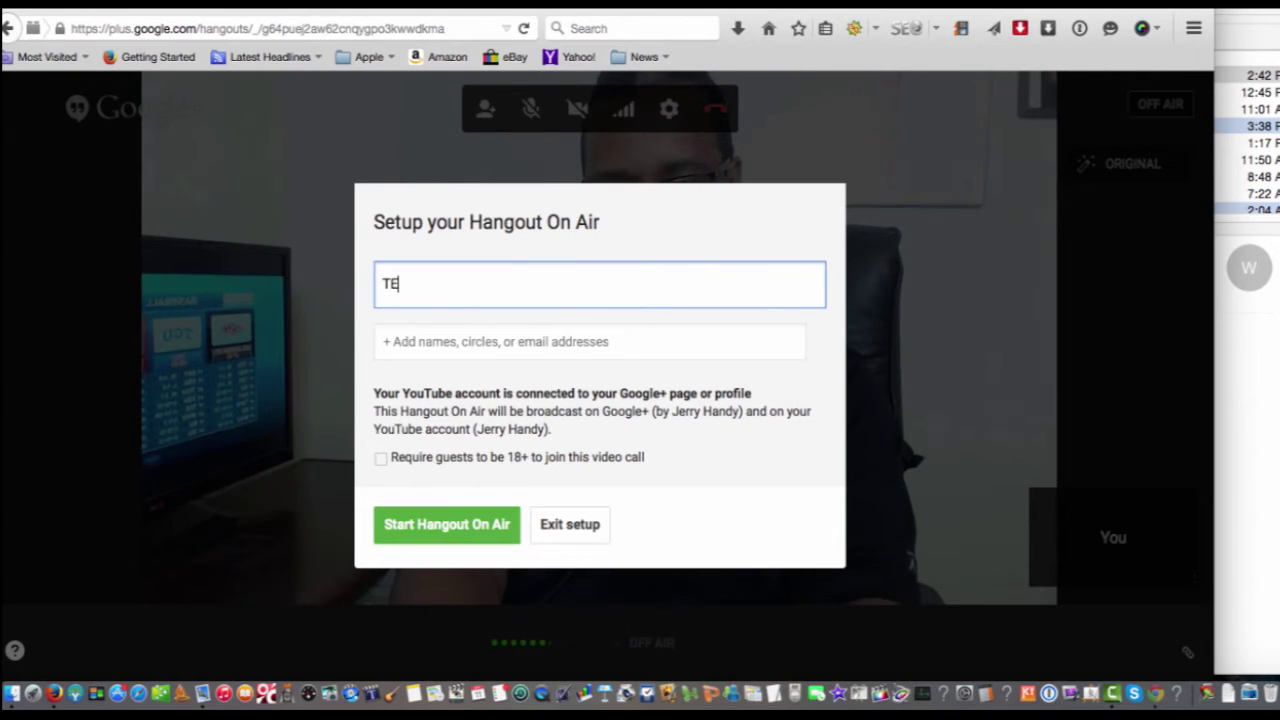
key(BackSpace)
text(est Webinar)
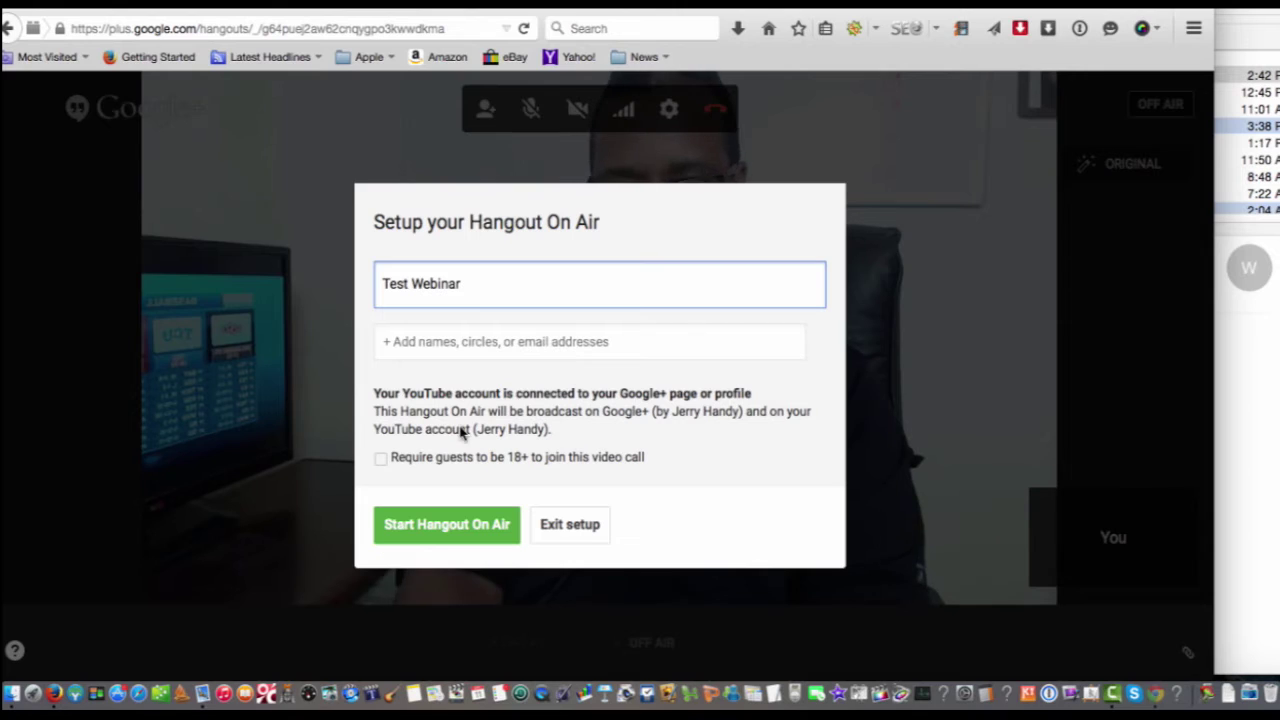
click(434, 526)
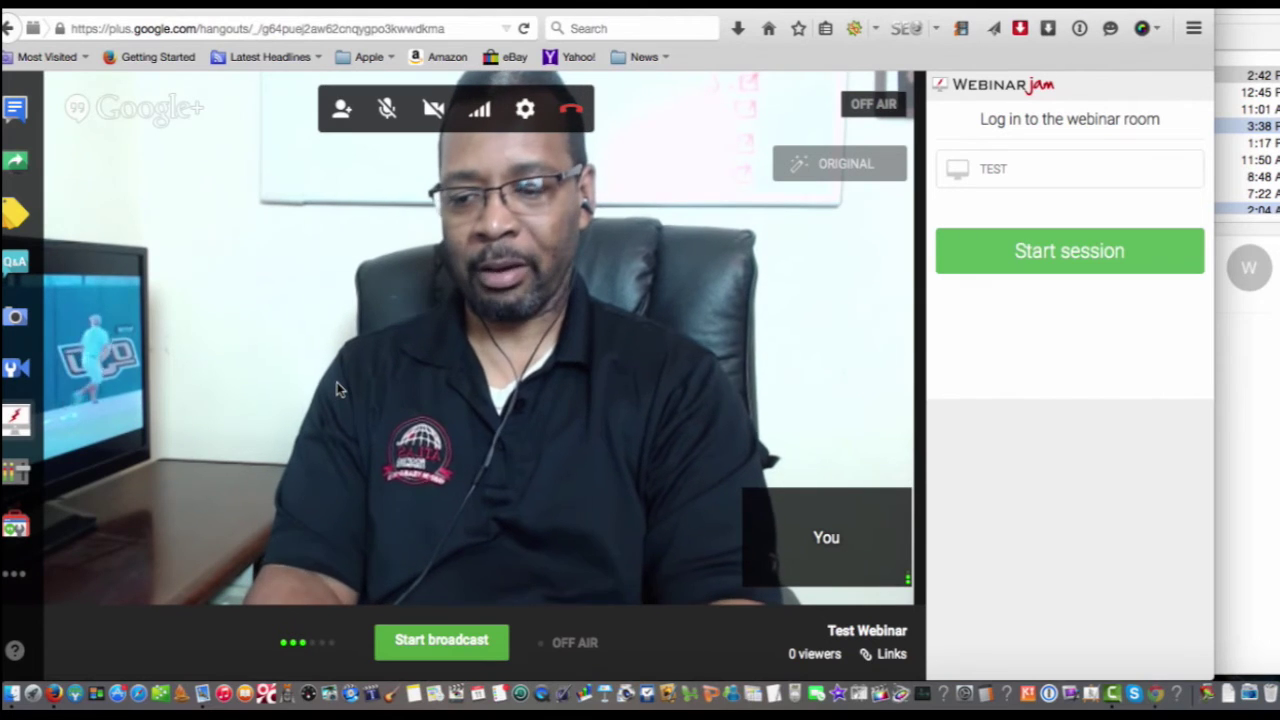
- Open Hangout Toolbox from the Hangout's left sidebar to show its Comment Tracker panel
click(15, 528)
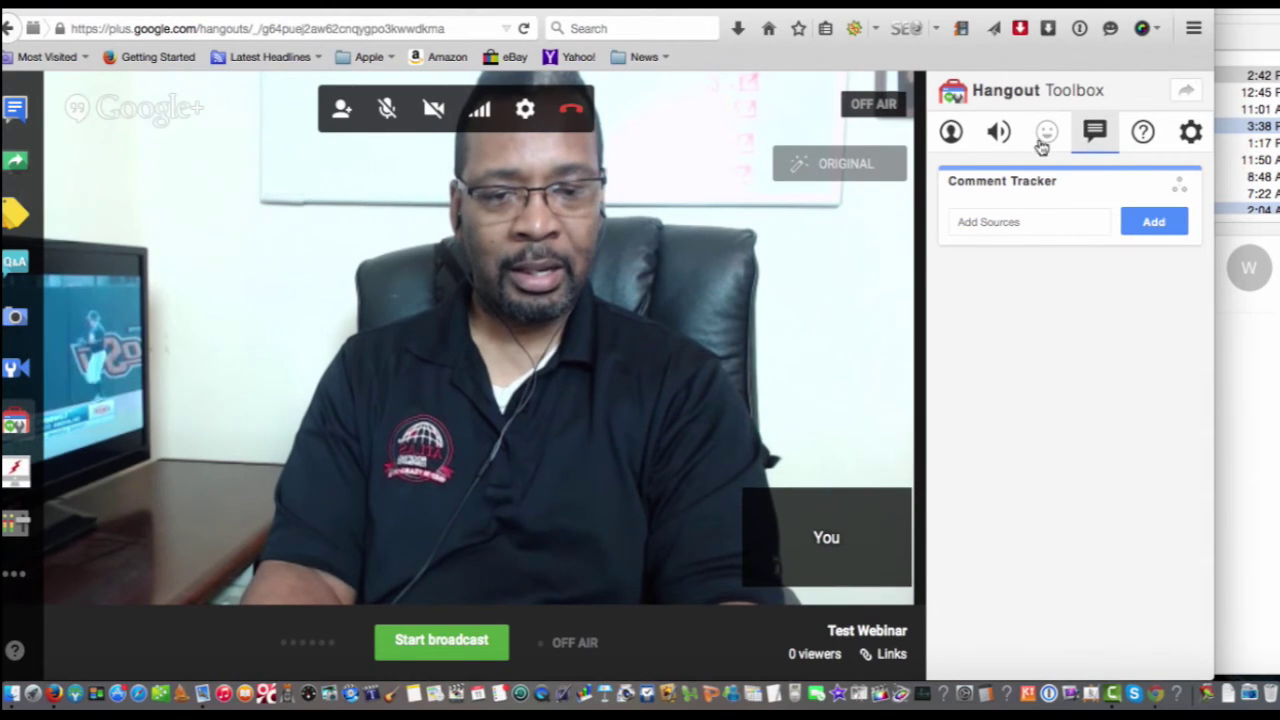
- In the Lower Third tab, append 'Sr.' to the presenter's name and add tagline 'jerryhandy.com'
click(951, 132)
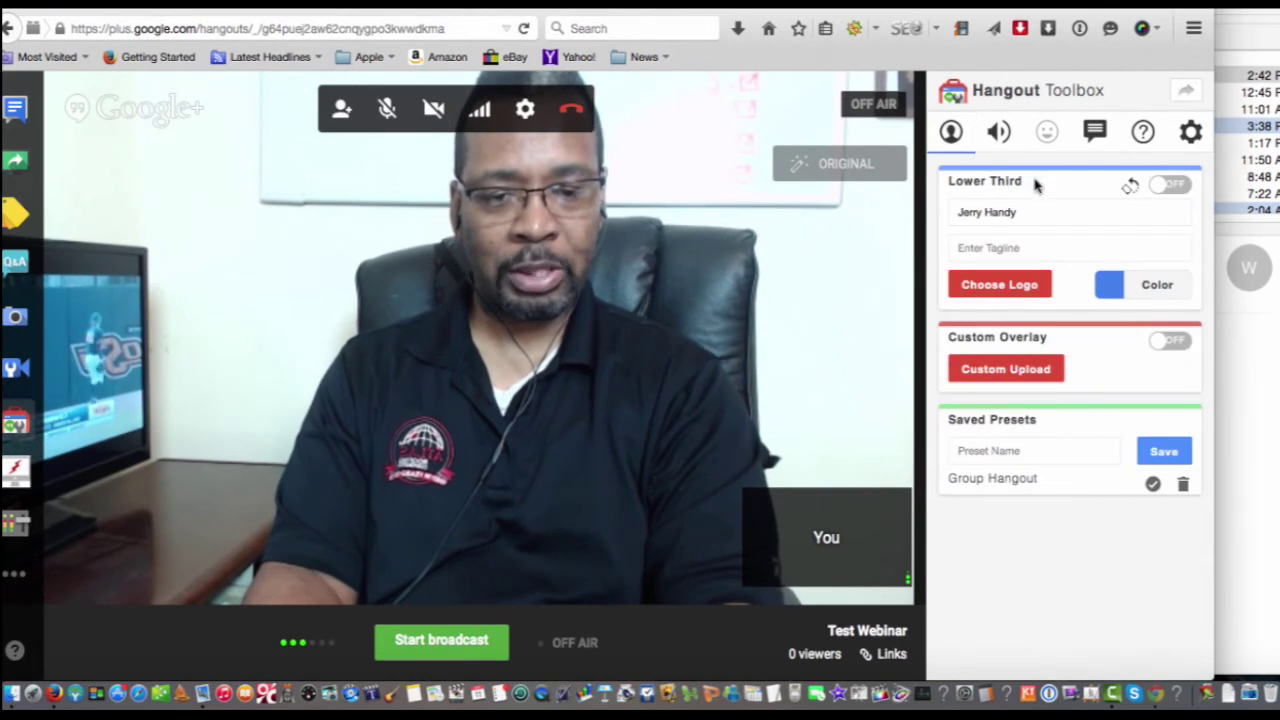
click(1000, 247)
click(990, 210)
click(1037, 211)
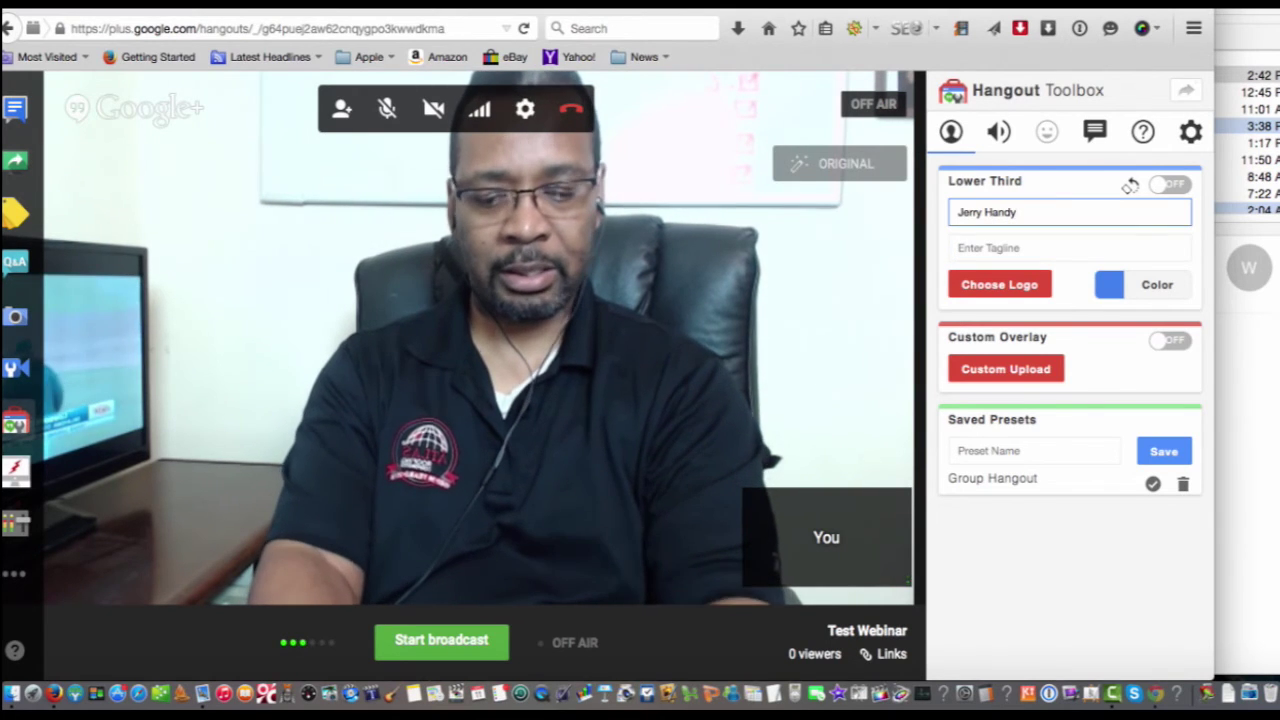
text(Sr.)
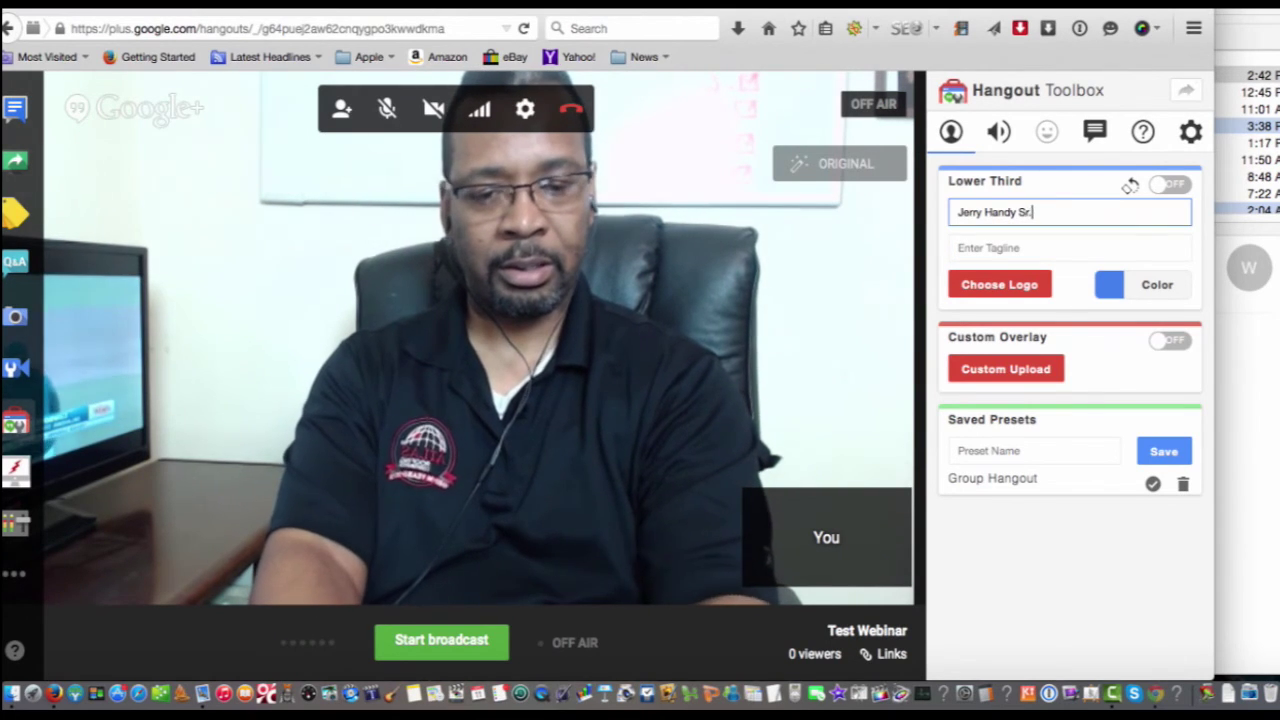
click(988, 247)
text(jerry)
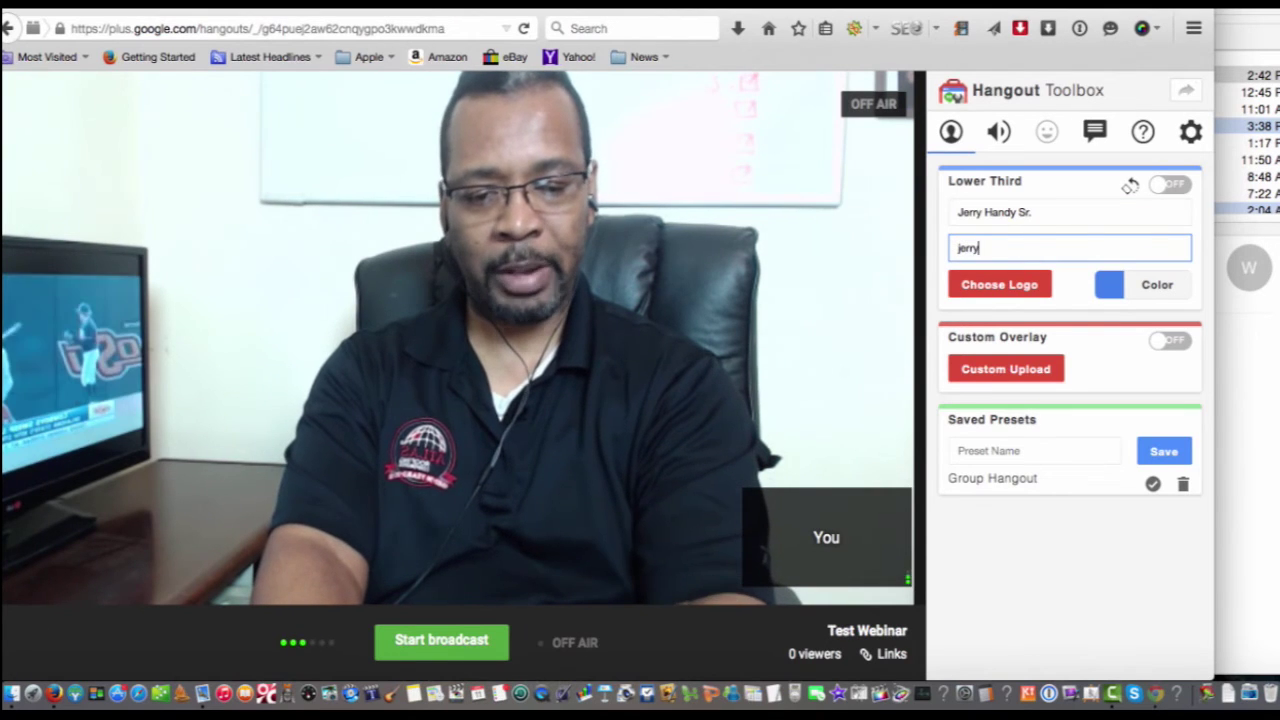
text(handy.com)
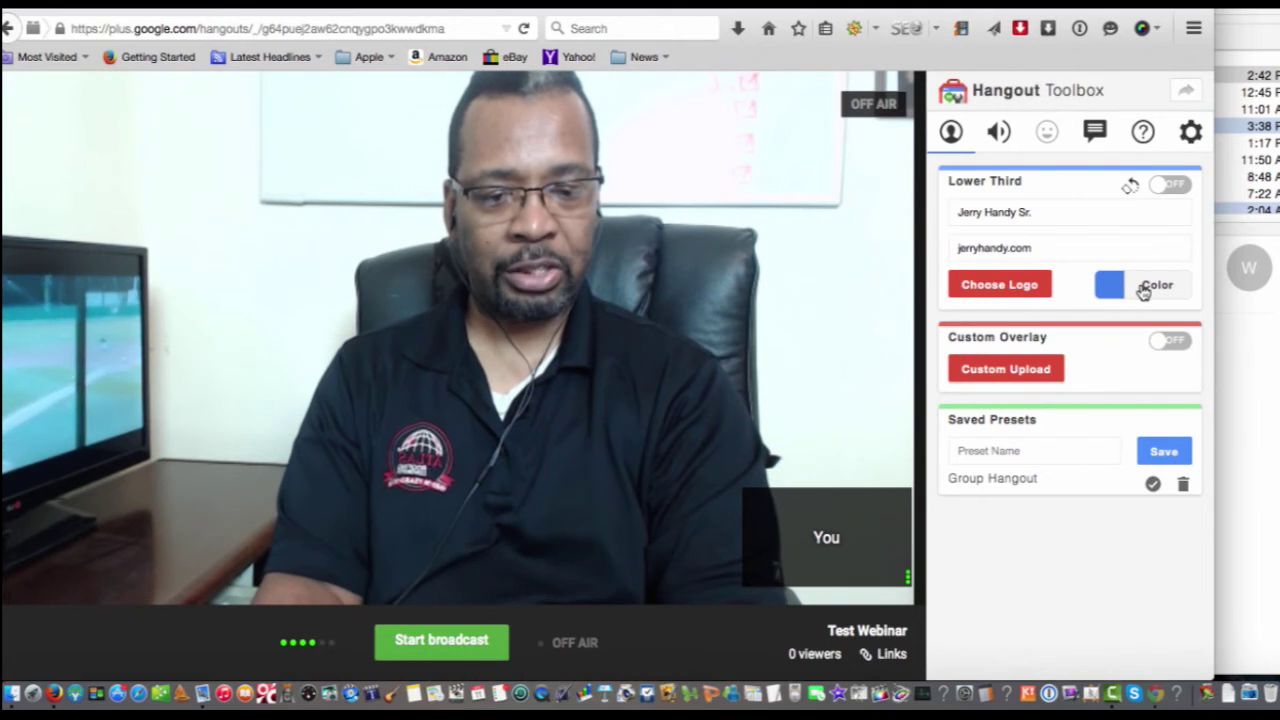
- Colour the lower-third banner orange #edaf26 and switch it on
click(1143, 288)
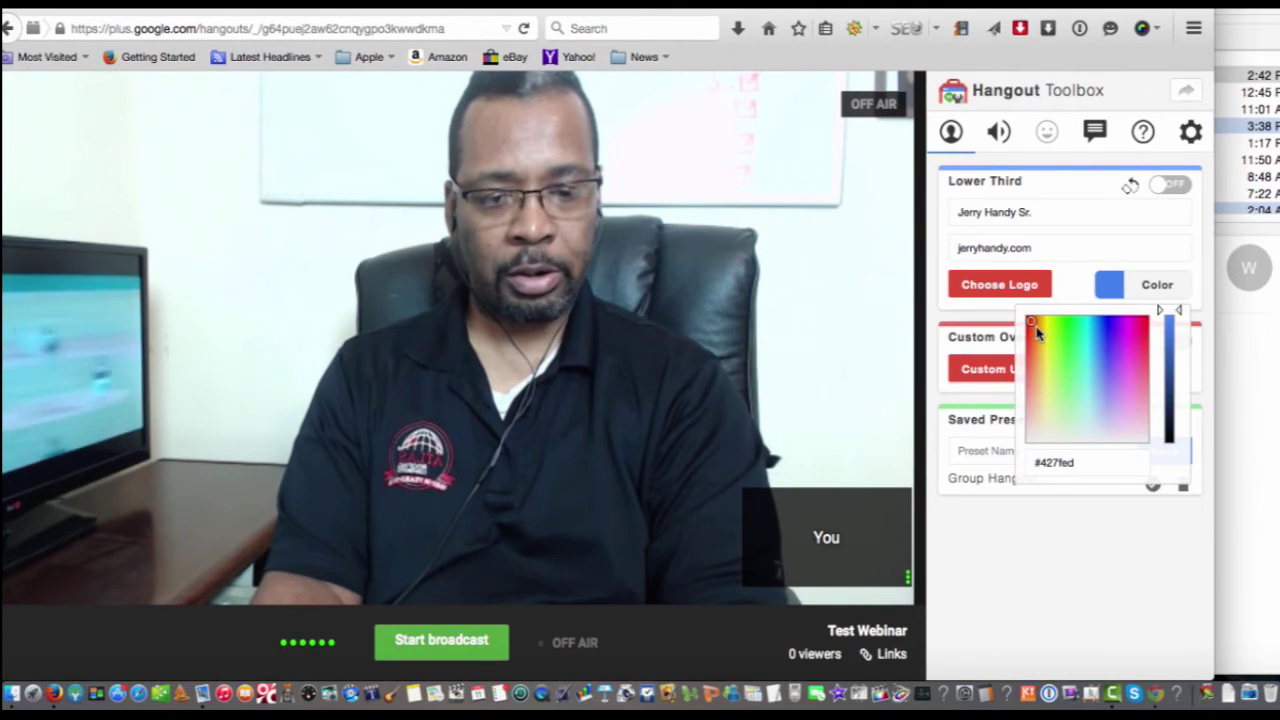
drag(1035, 330, 1040, 340)
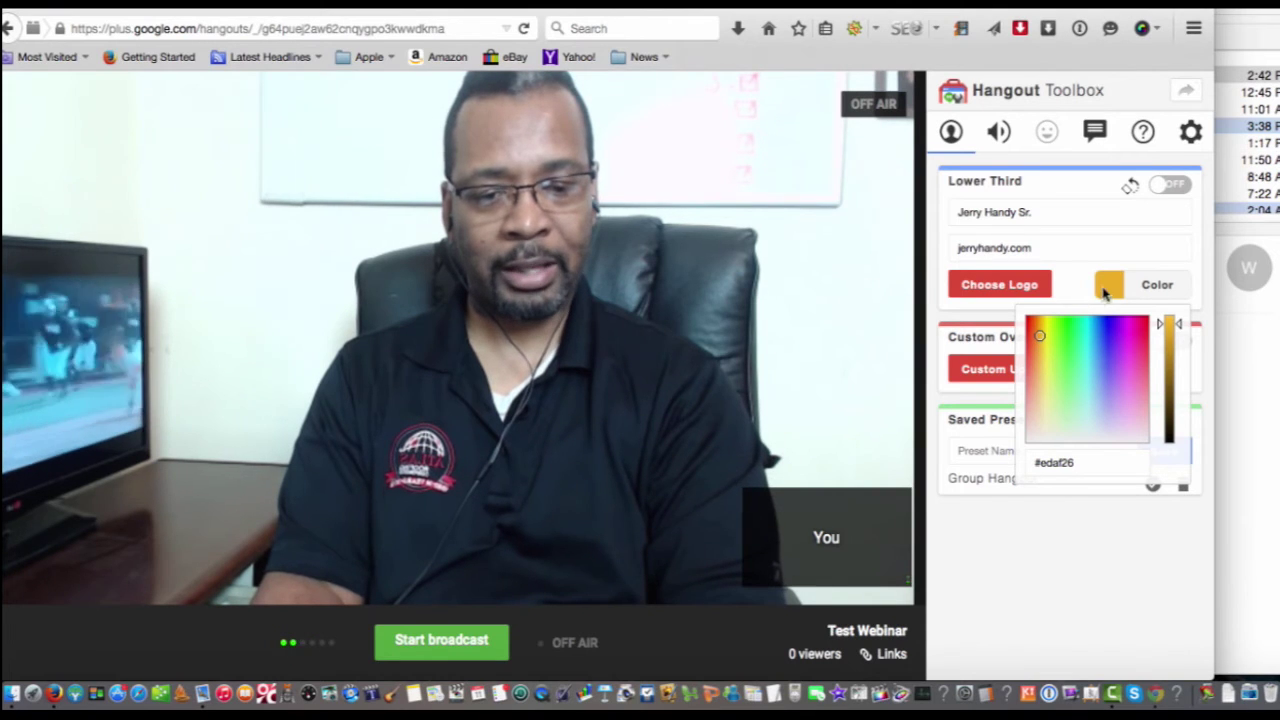
click(1125, 258)
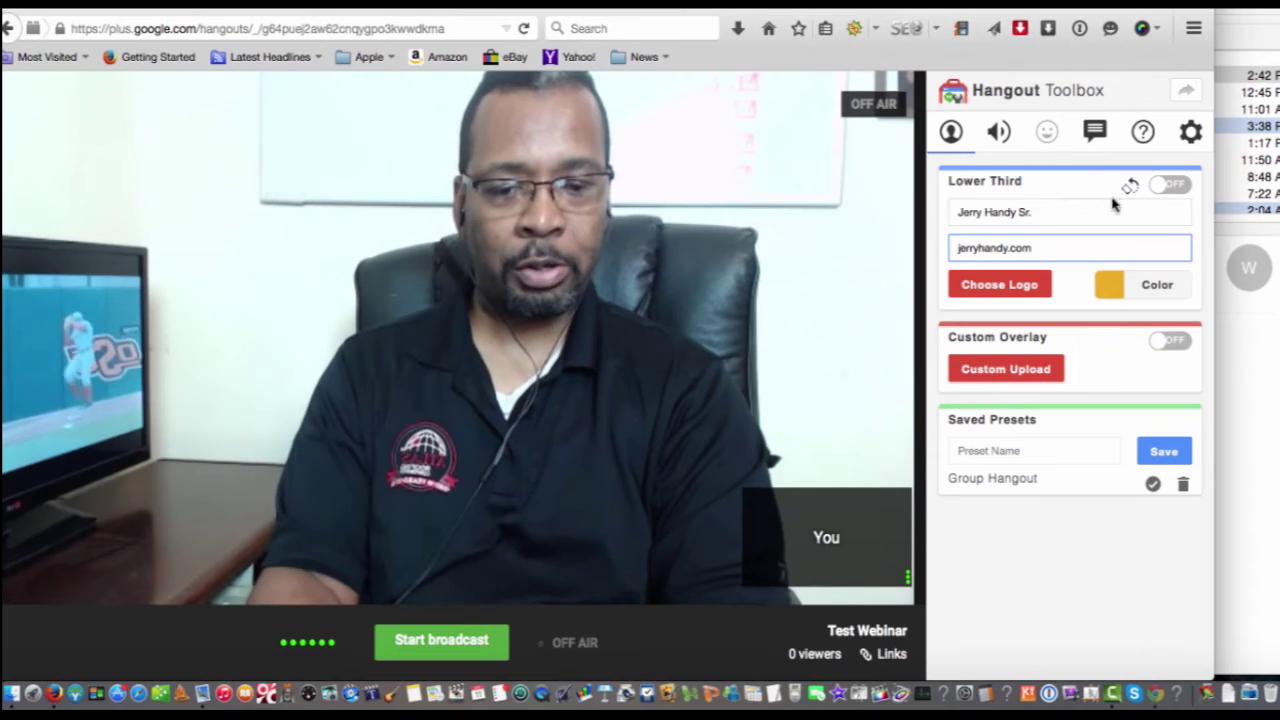
click(1160, 188)
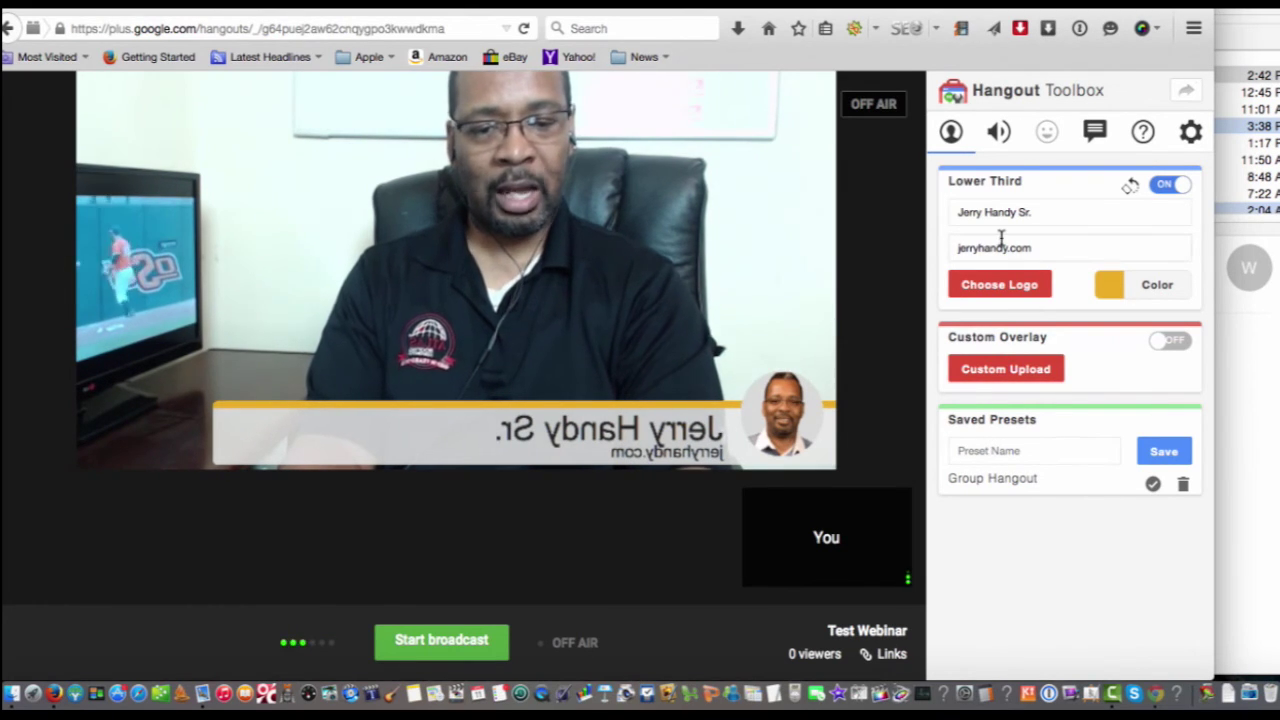
- Close Hangout Toolbox and load the WebinarJam app in the Hangout side panel
mouse_move(860, 297)
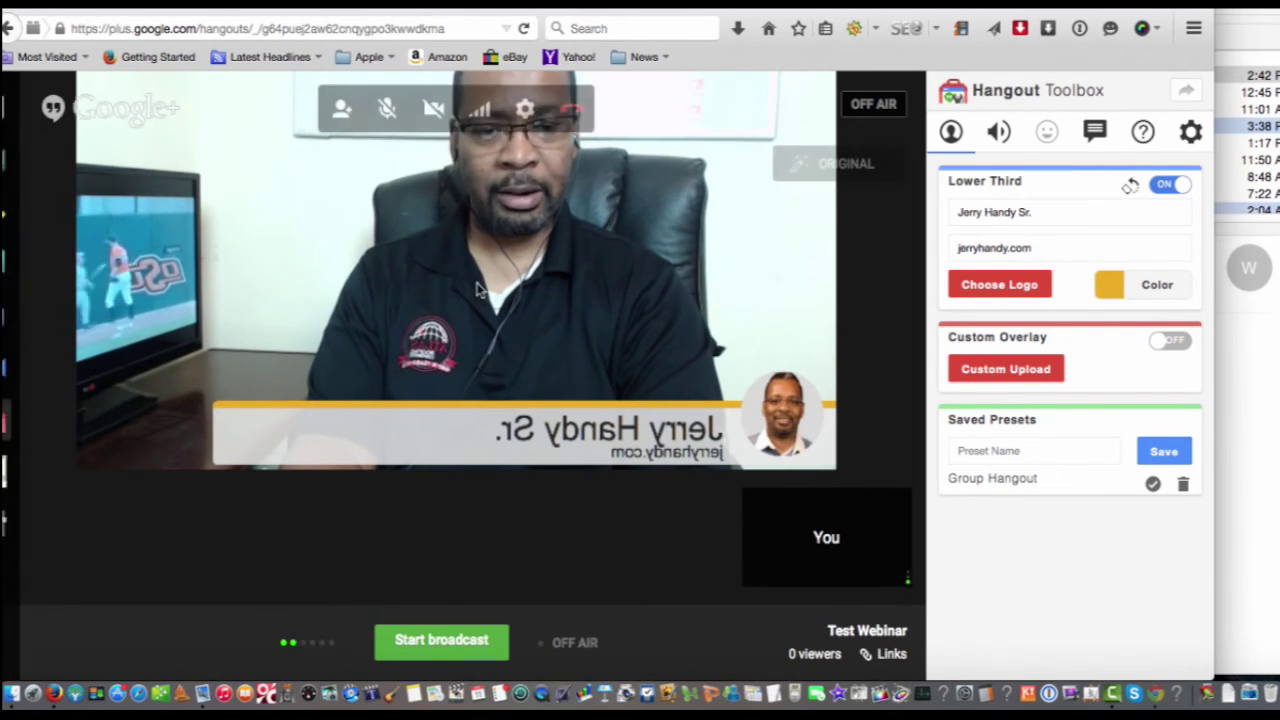
click(16, 424)
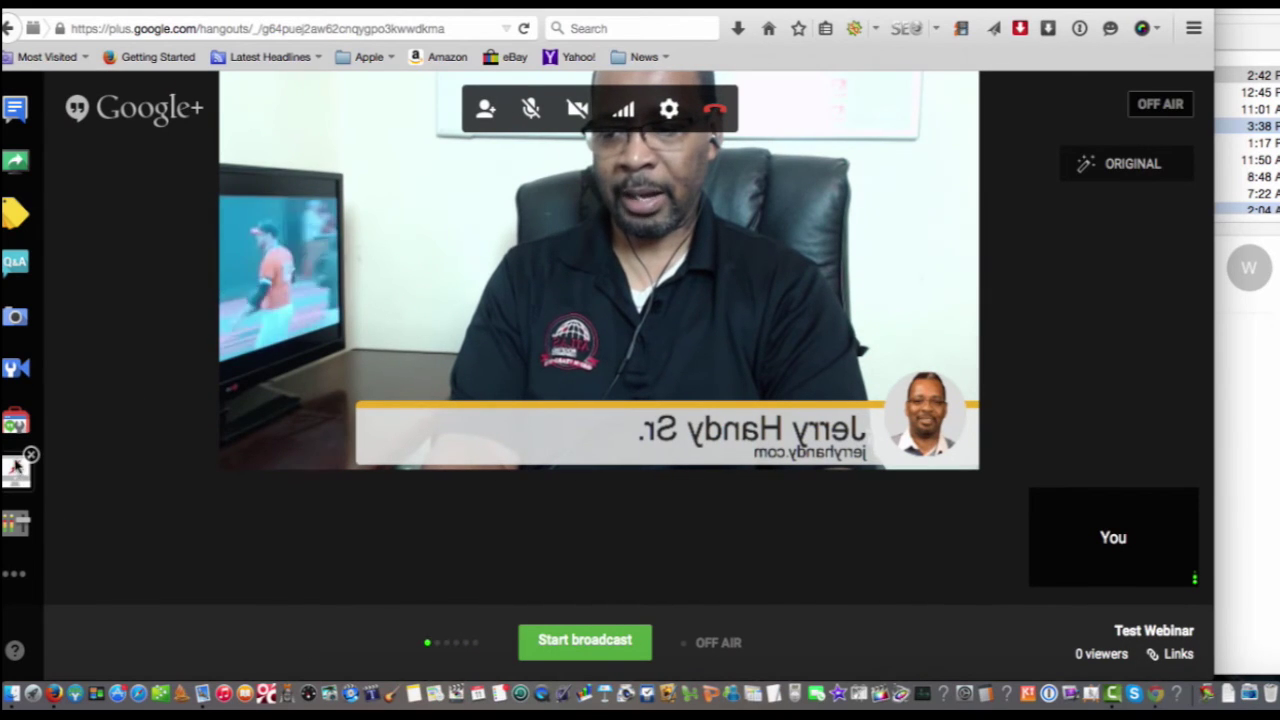
click(15, 472)
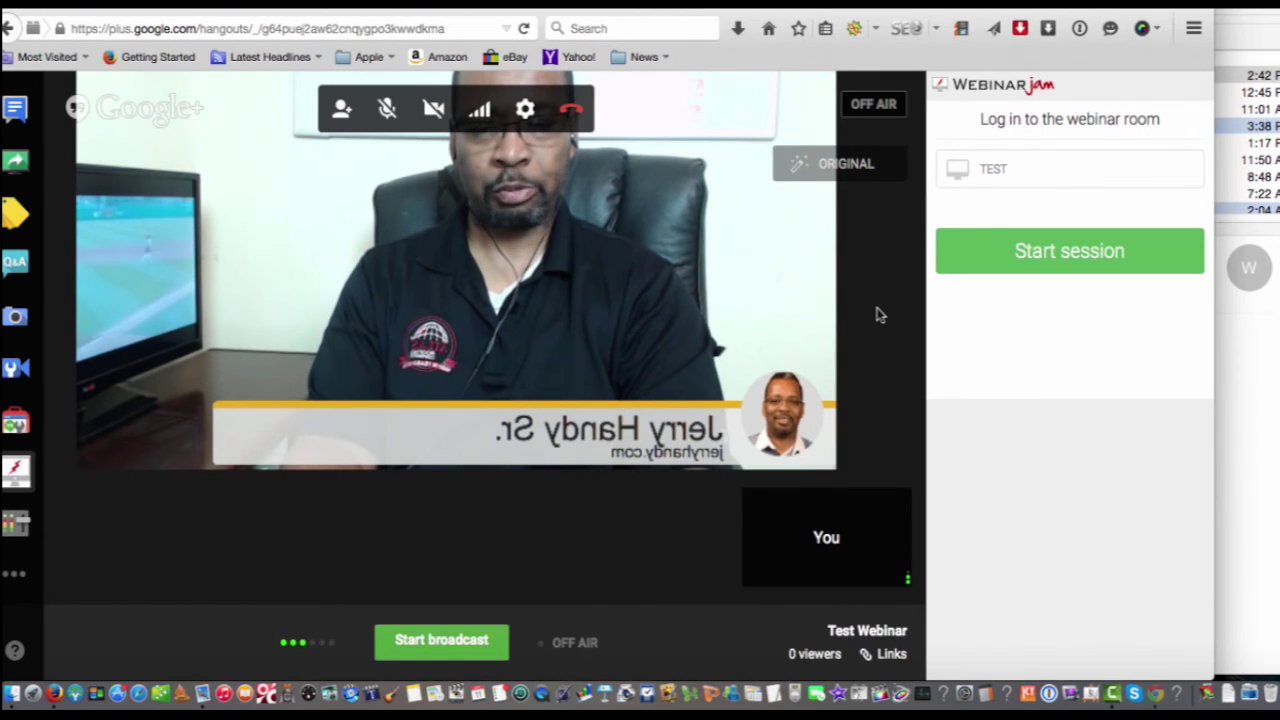
- Start the WebinarJam session for the TEST room to bring up its control panel
click(1063, 252)
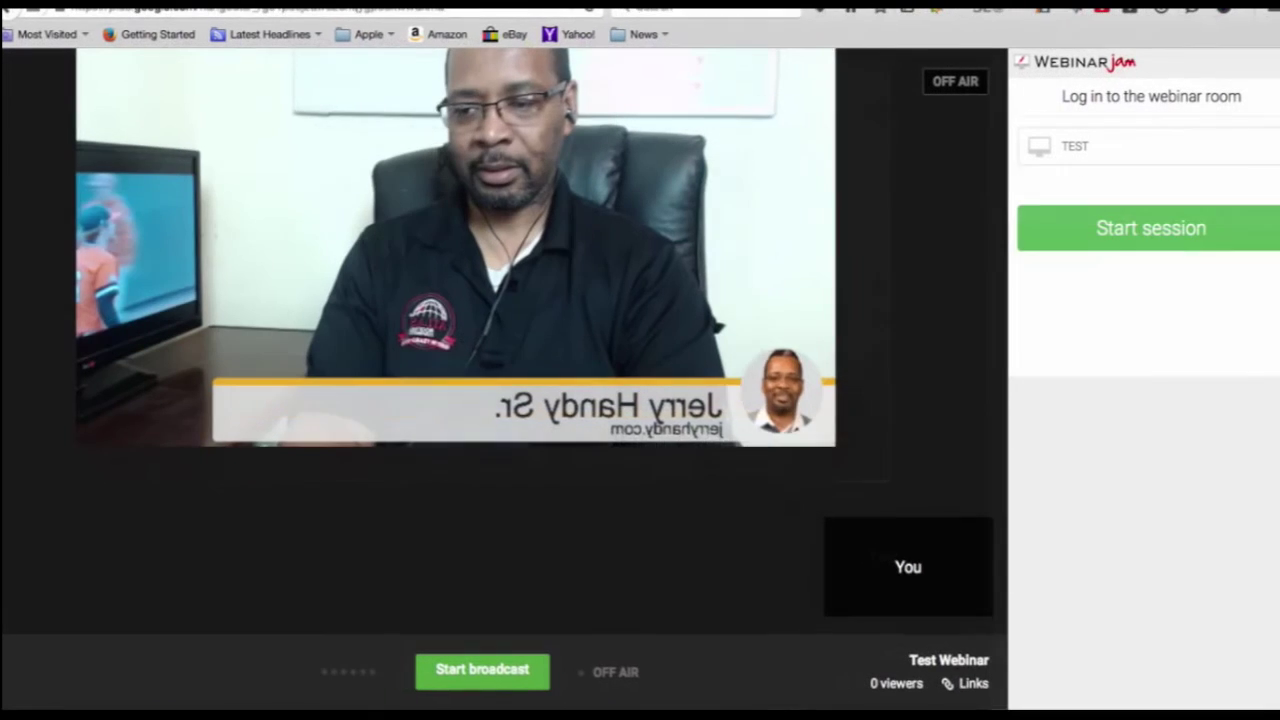
mouse_move(254, 237)
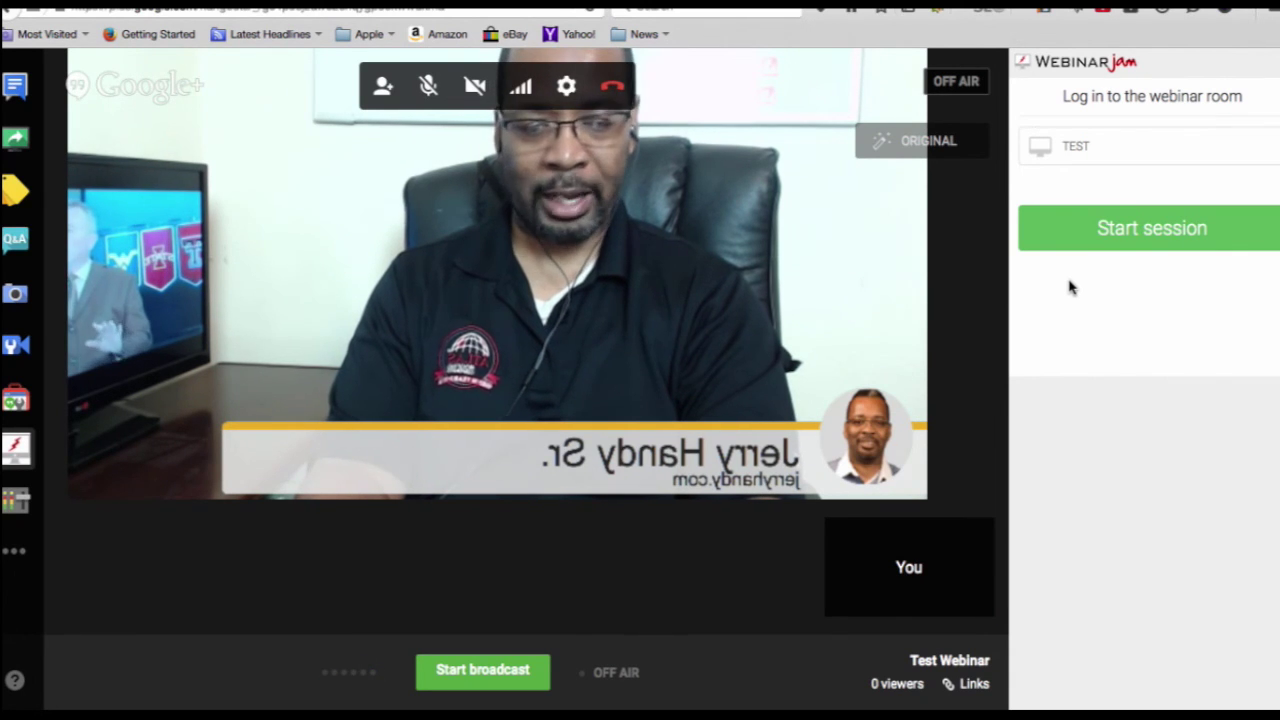
click(1131, 229)
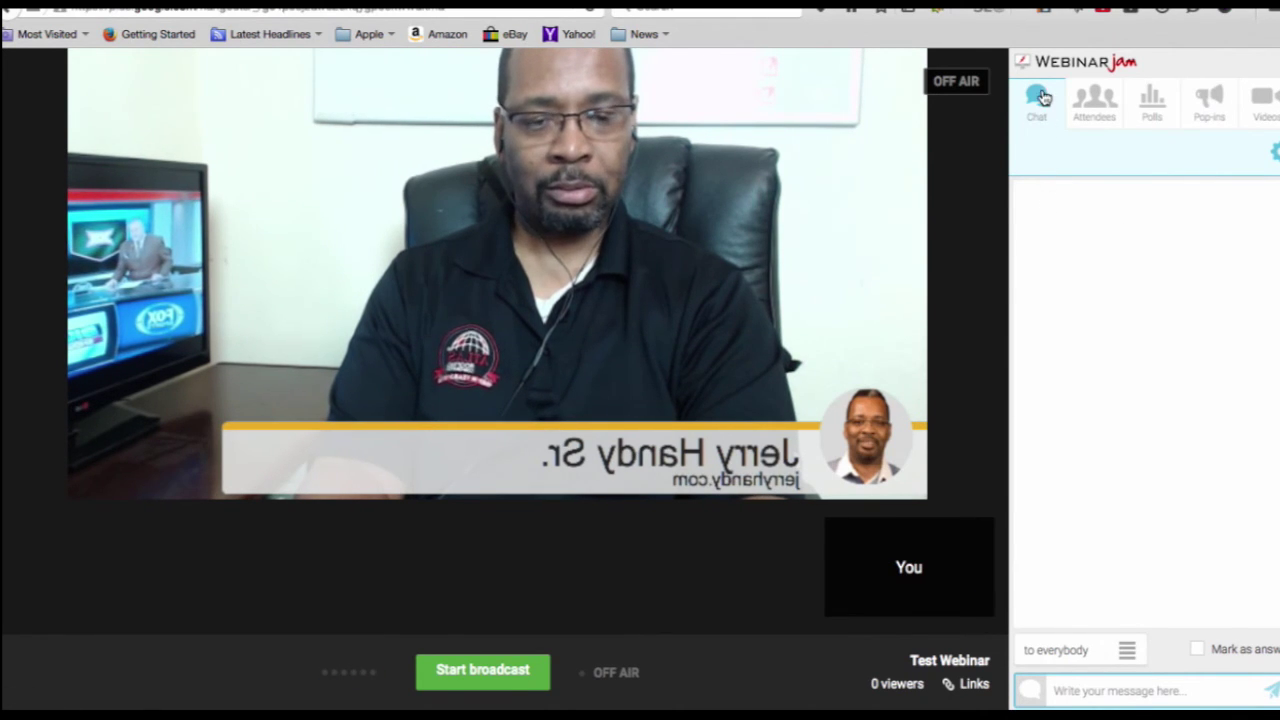
- Post 'Hello everyone' in chat, review Attendees, and show the 'Your Favorit Color' poll
click(1068, 688)
text(Hello everyone)
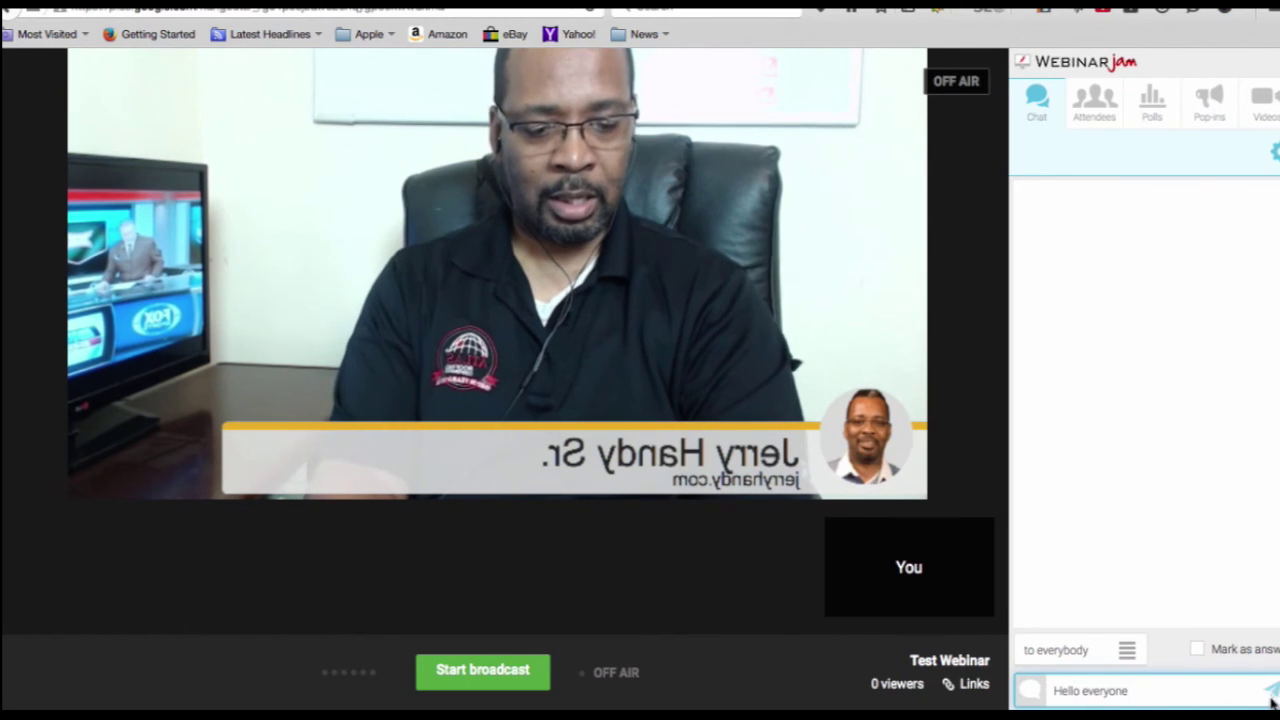
key(Return)
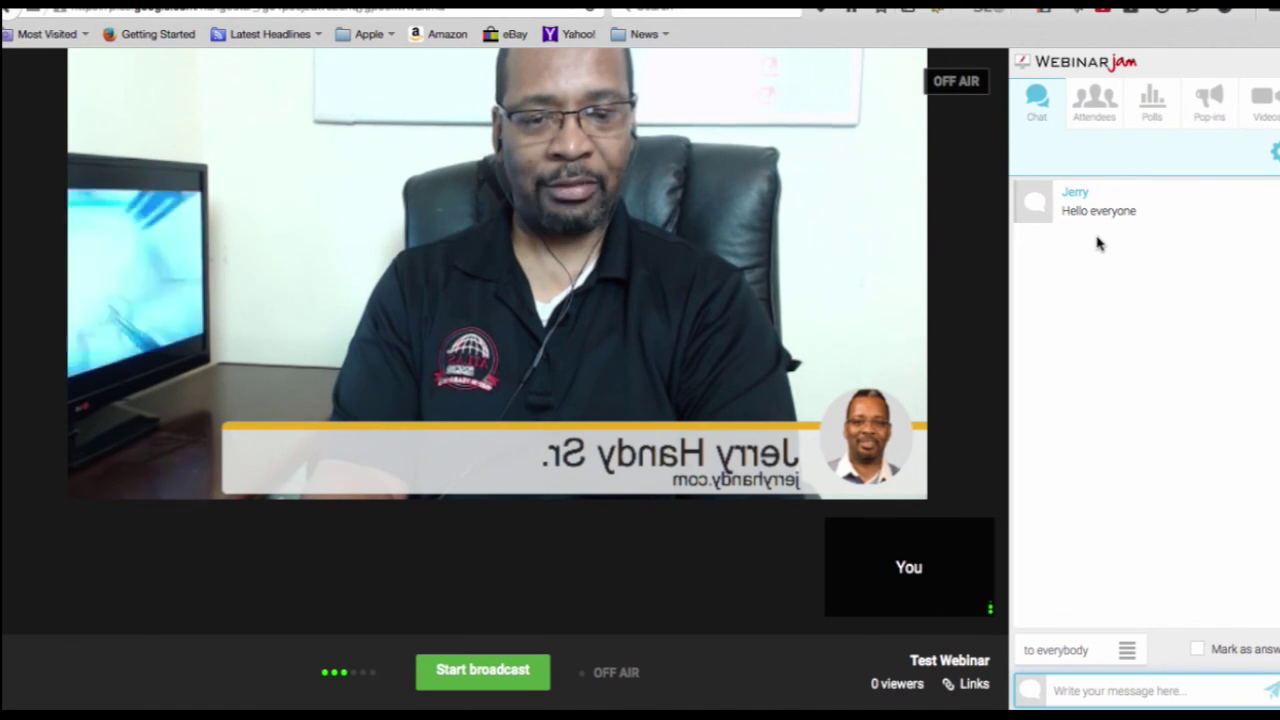
click(1092, 108)
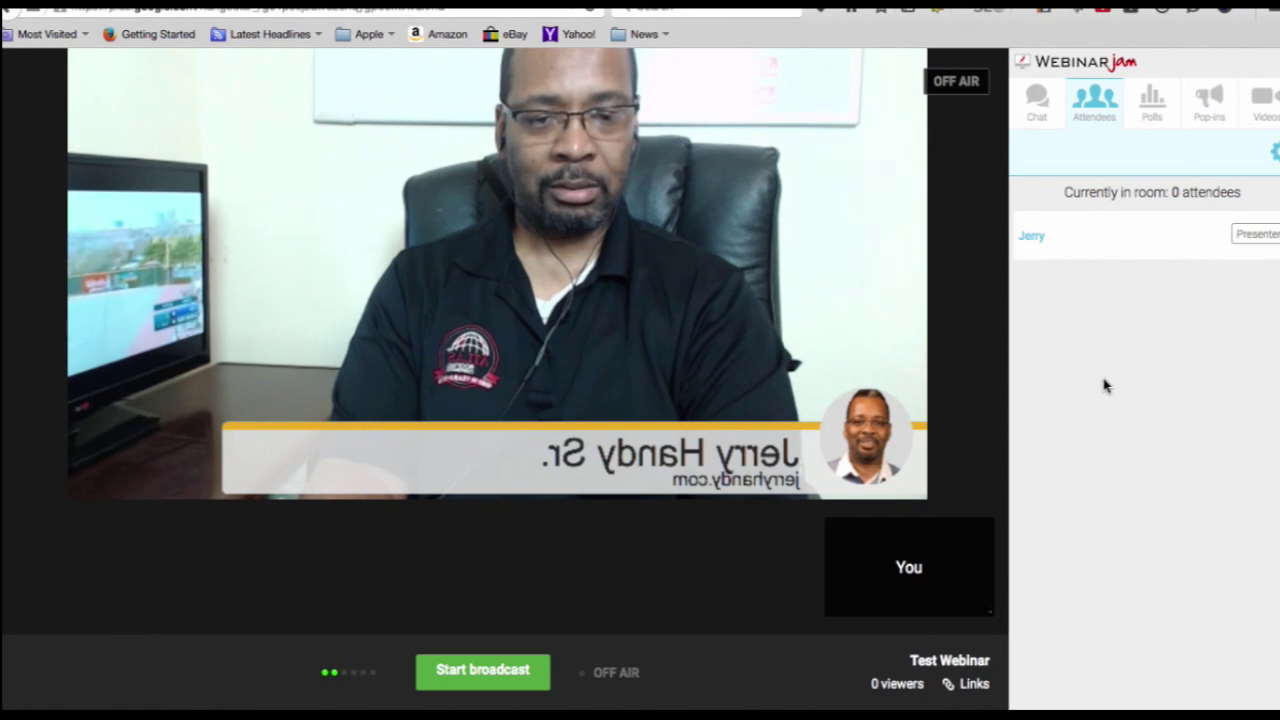
click(1150, 121)
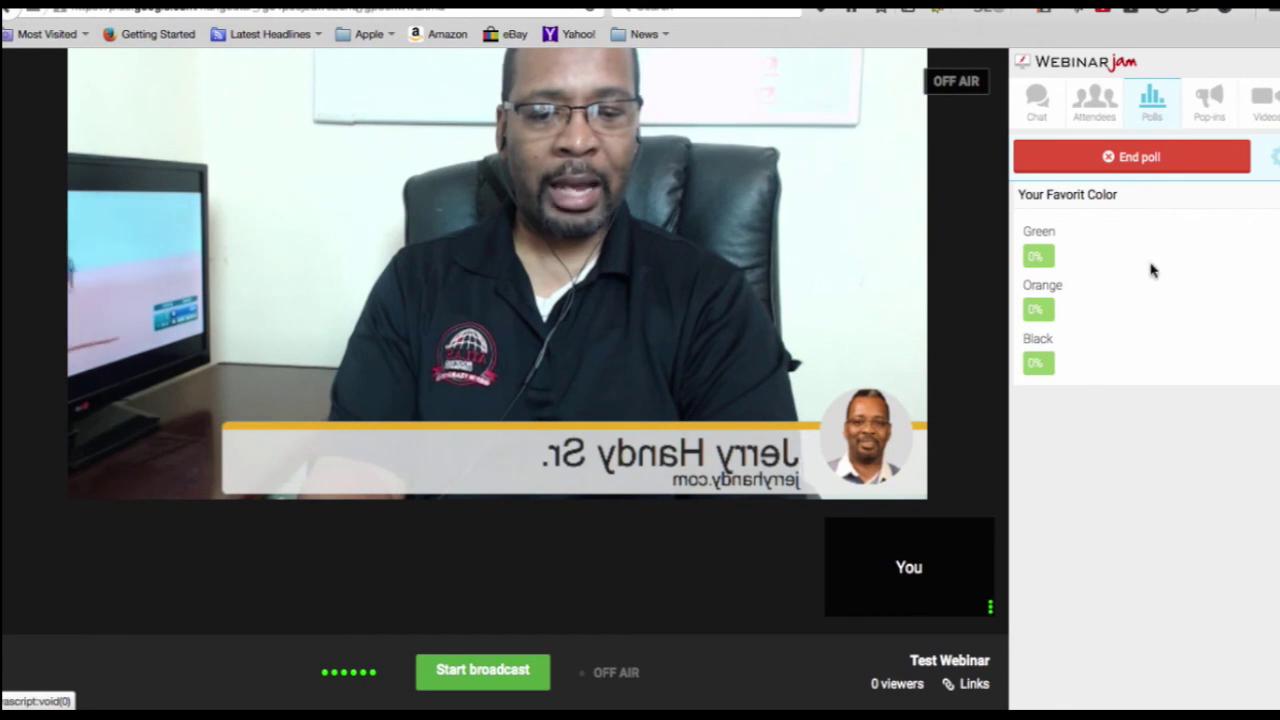